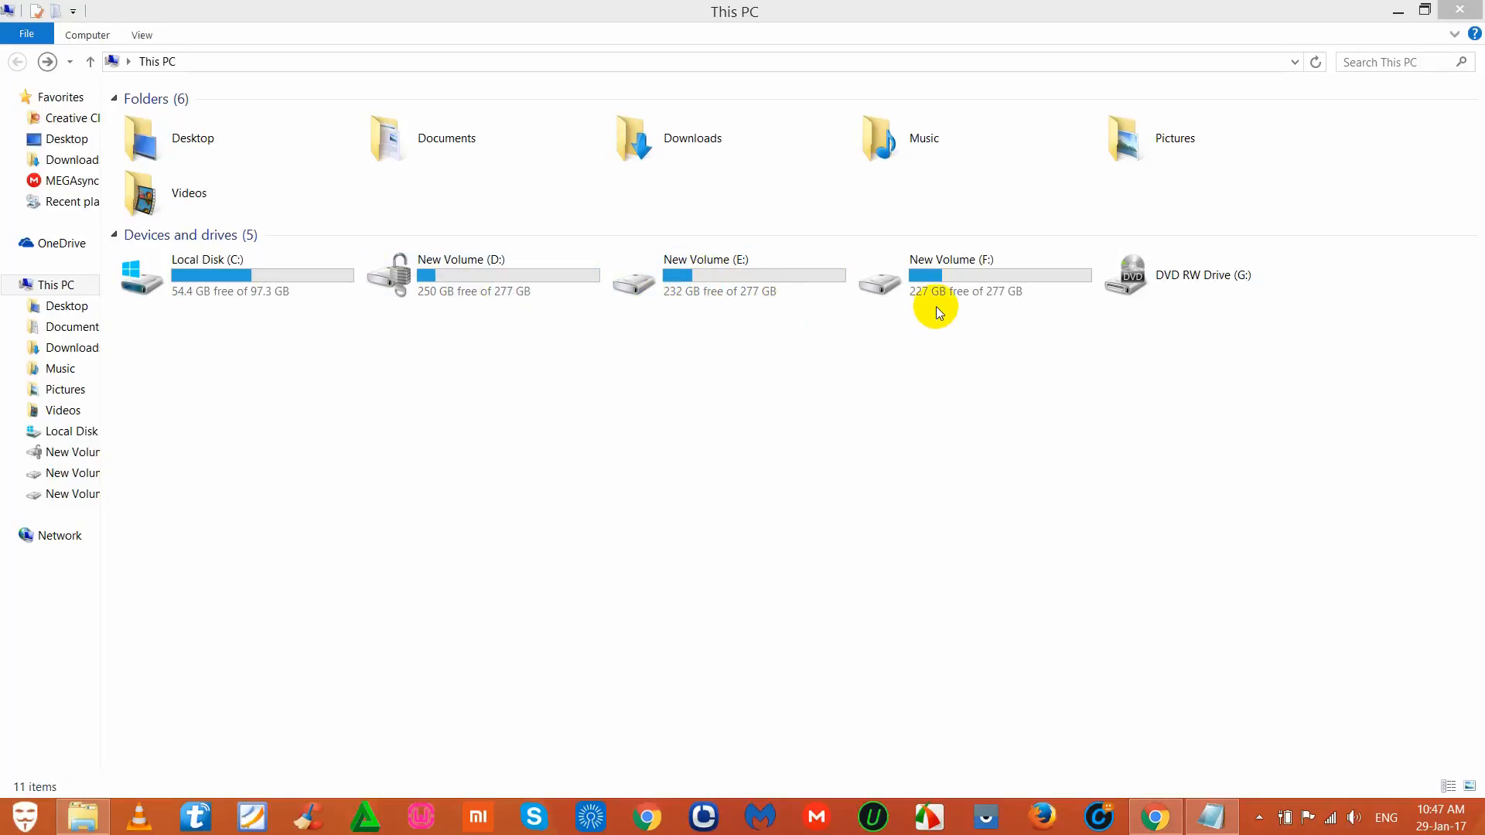
Turn on BitLocker for New Volume (E:) and choose a password to unlock the drive
right_click(717, 288)
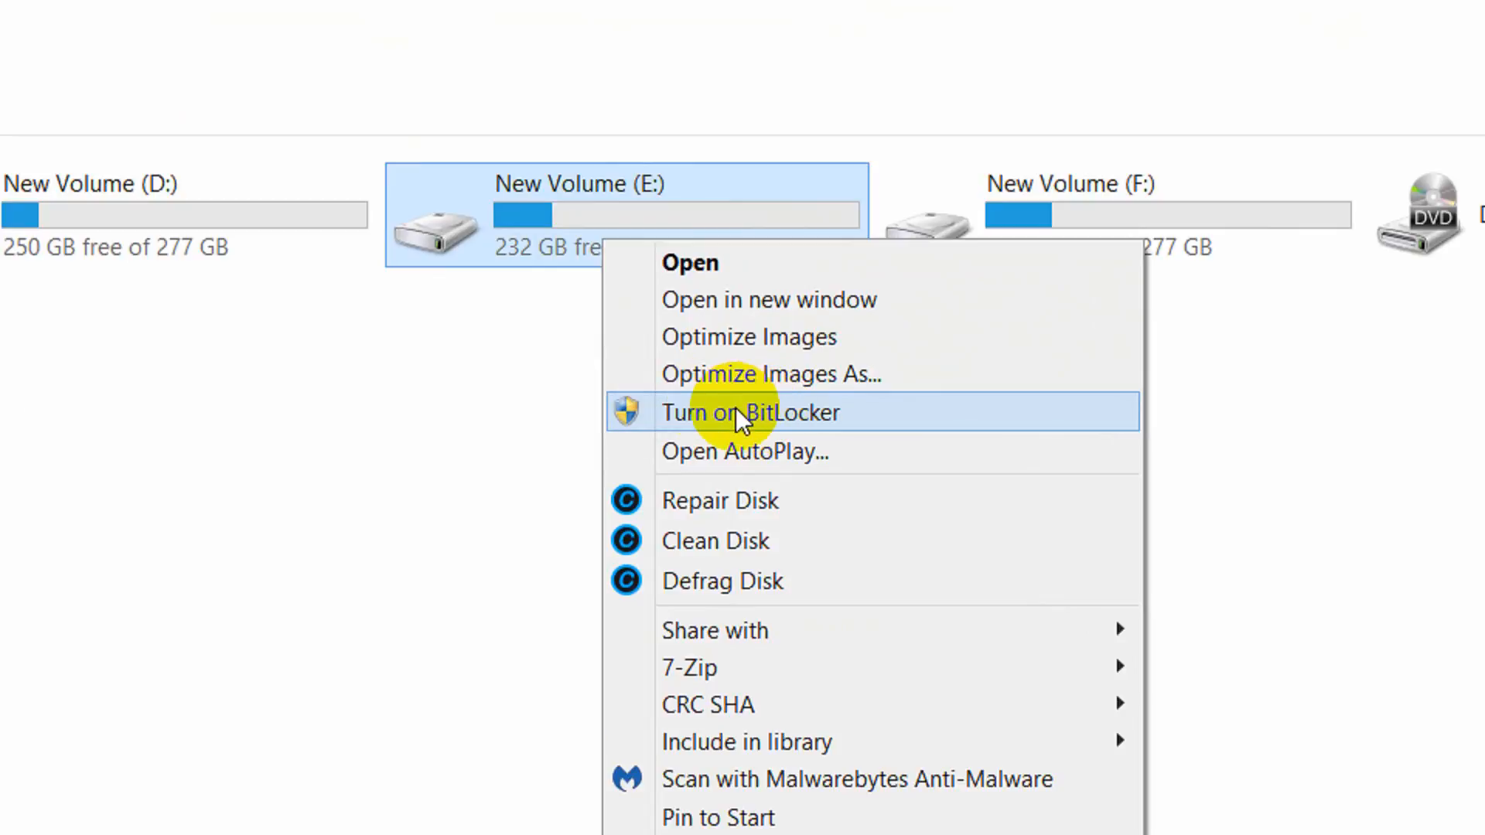
click(736, 407)
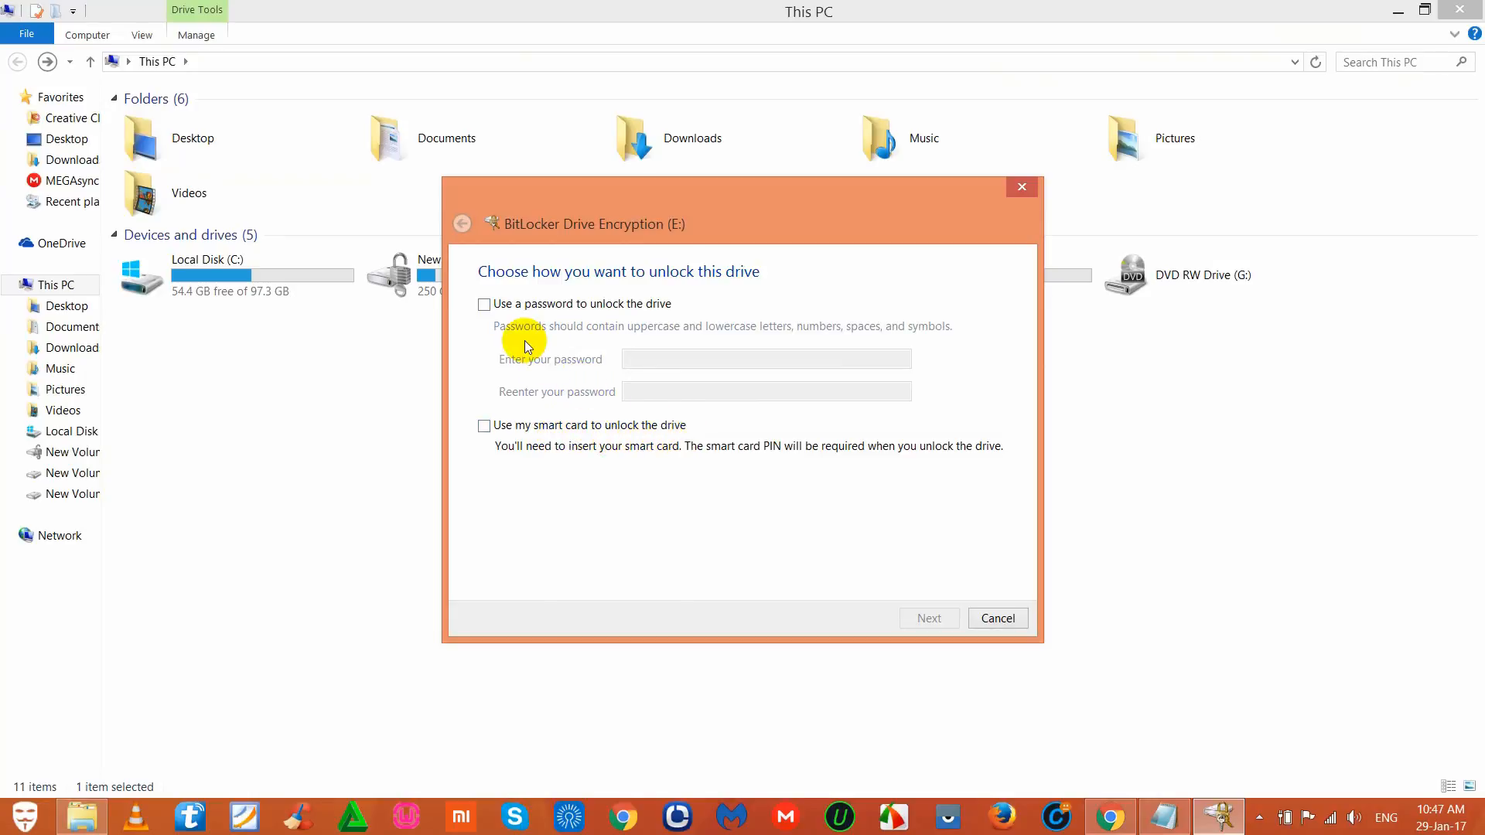
click(486, 305)
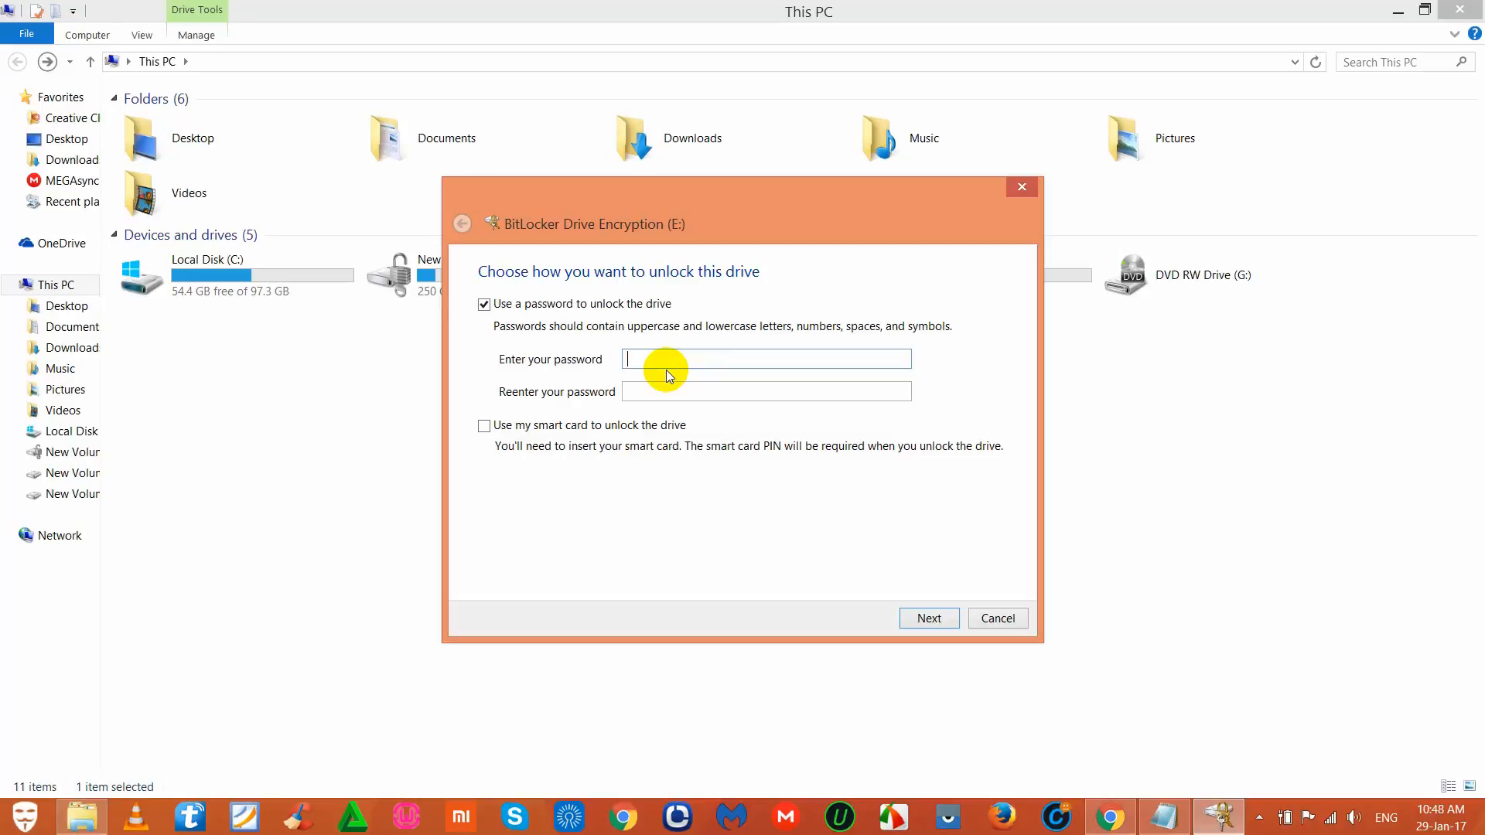
Enter the unlock password for drive E:, re-enter it for confirmation, and continue to the recovery key backup
text(•••••••••••••••••••)
key(BackSpace)
key(BackSpace)
key(BackSpace)
key(BackSpace)
key(BackSpace)
key(BackSpace)
key(BackSpace)
key(BackSpace)
key(BackSpace)
key(BackSpace)
key(BackSpace)
key(BackSpace)
key(BackSpace)
key(BackSpace)
key(BackSpace)
key(BackSpace)
key(BackSpace)
key(BackSpace)
text(******************)
key(Tab)
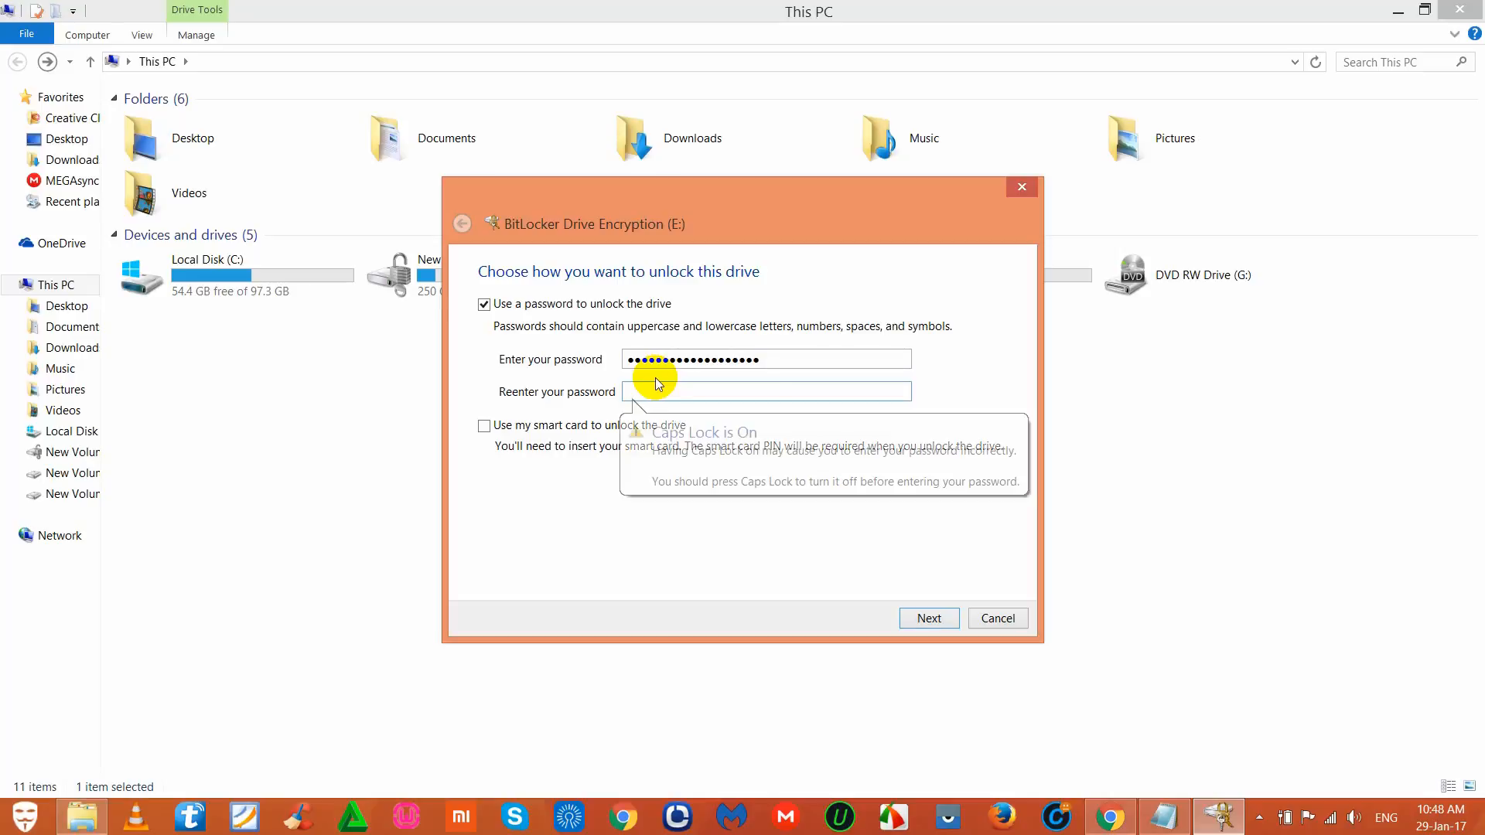
text(*****)
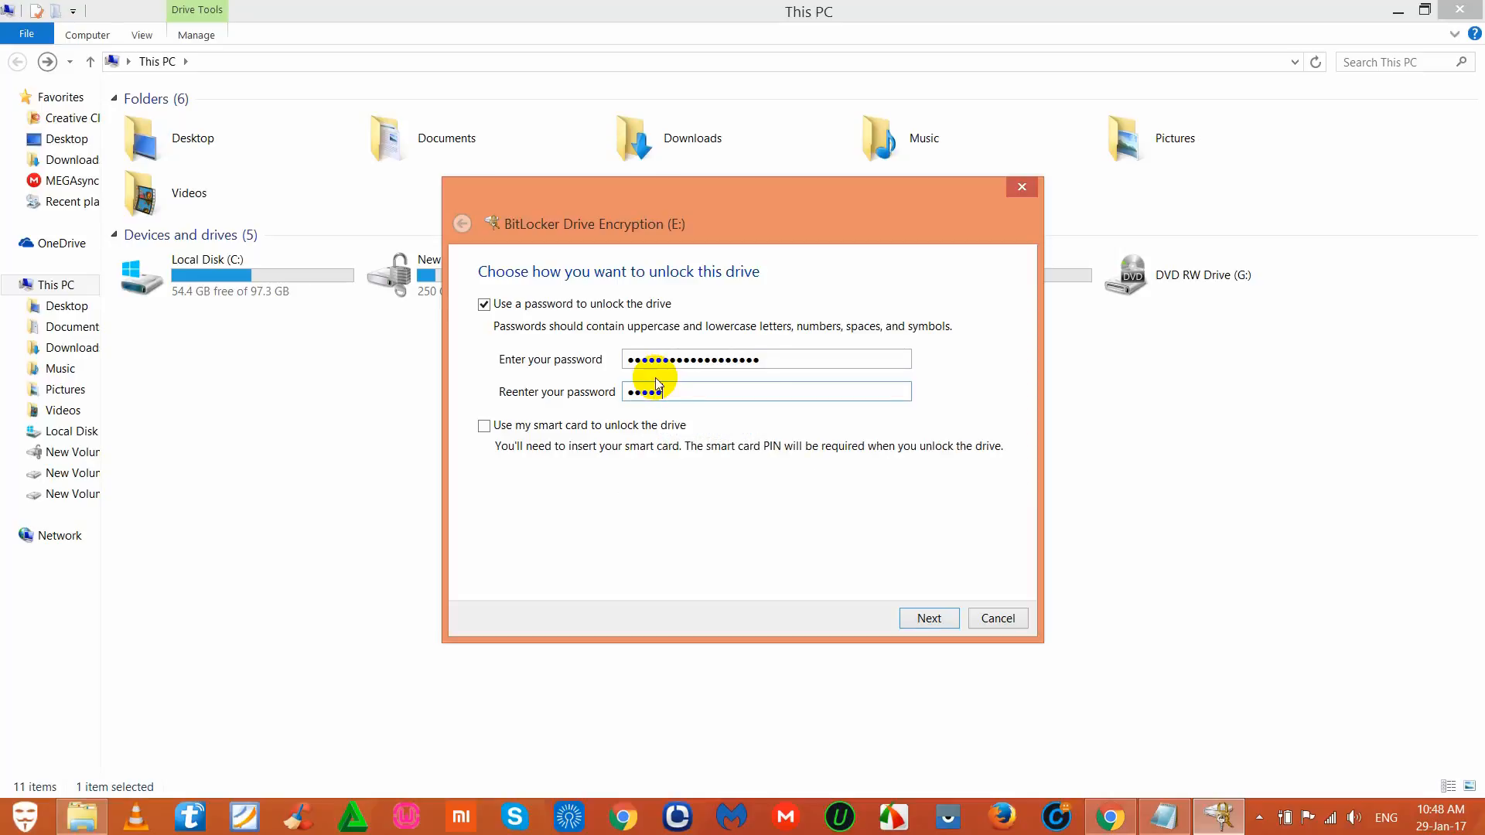
text(*************)
click(929, 618)
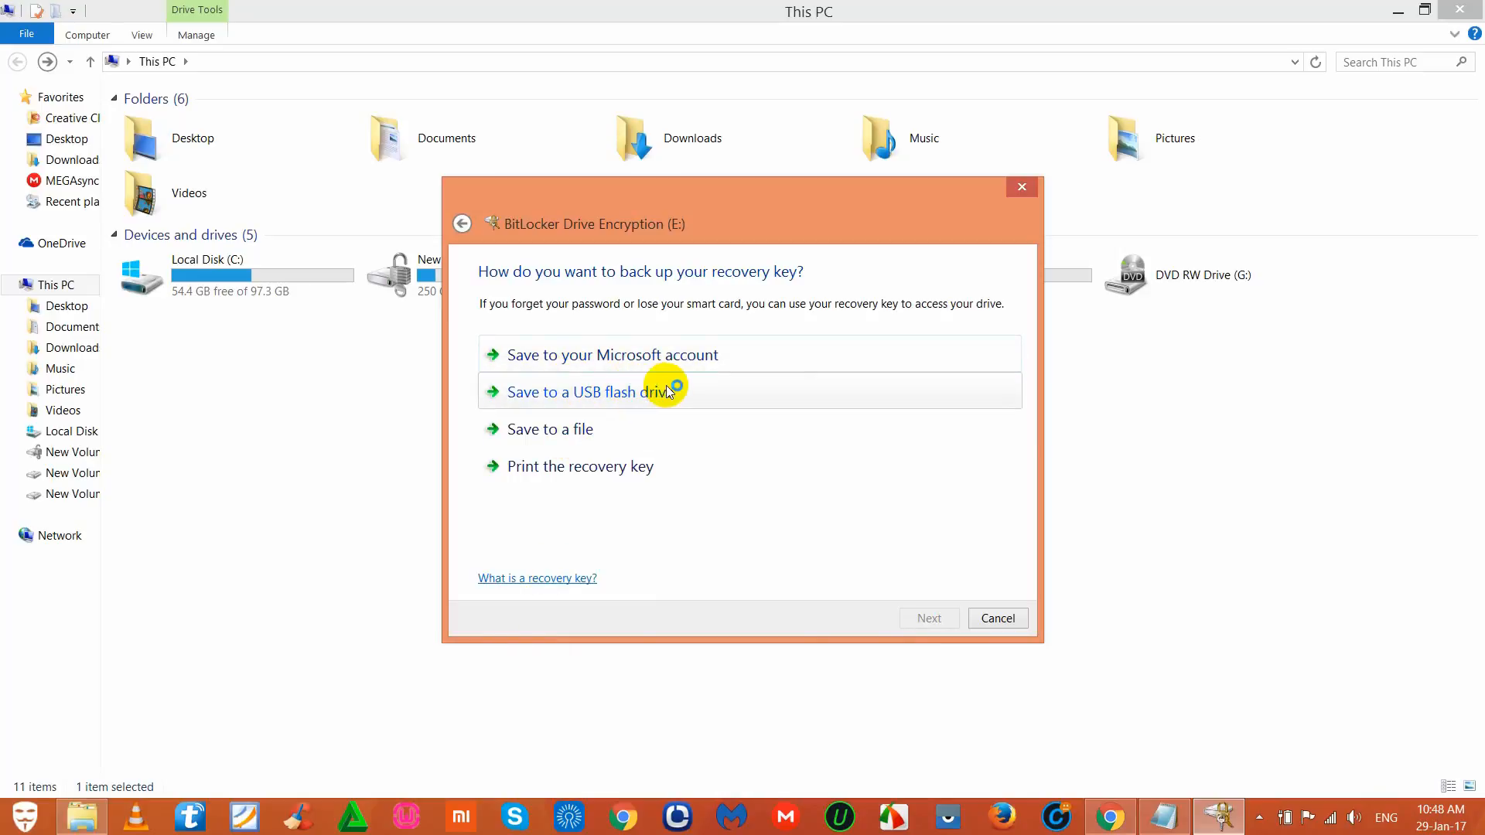
Choose to save the recovery key to a file and create a folder named "bitlocker folder" on New Volume (E:)
click(652, 357)
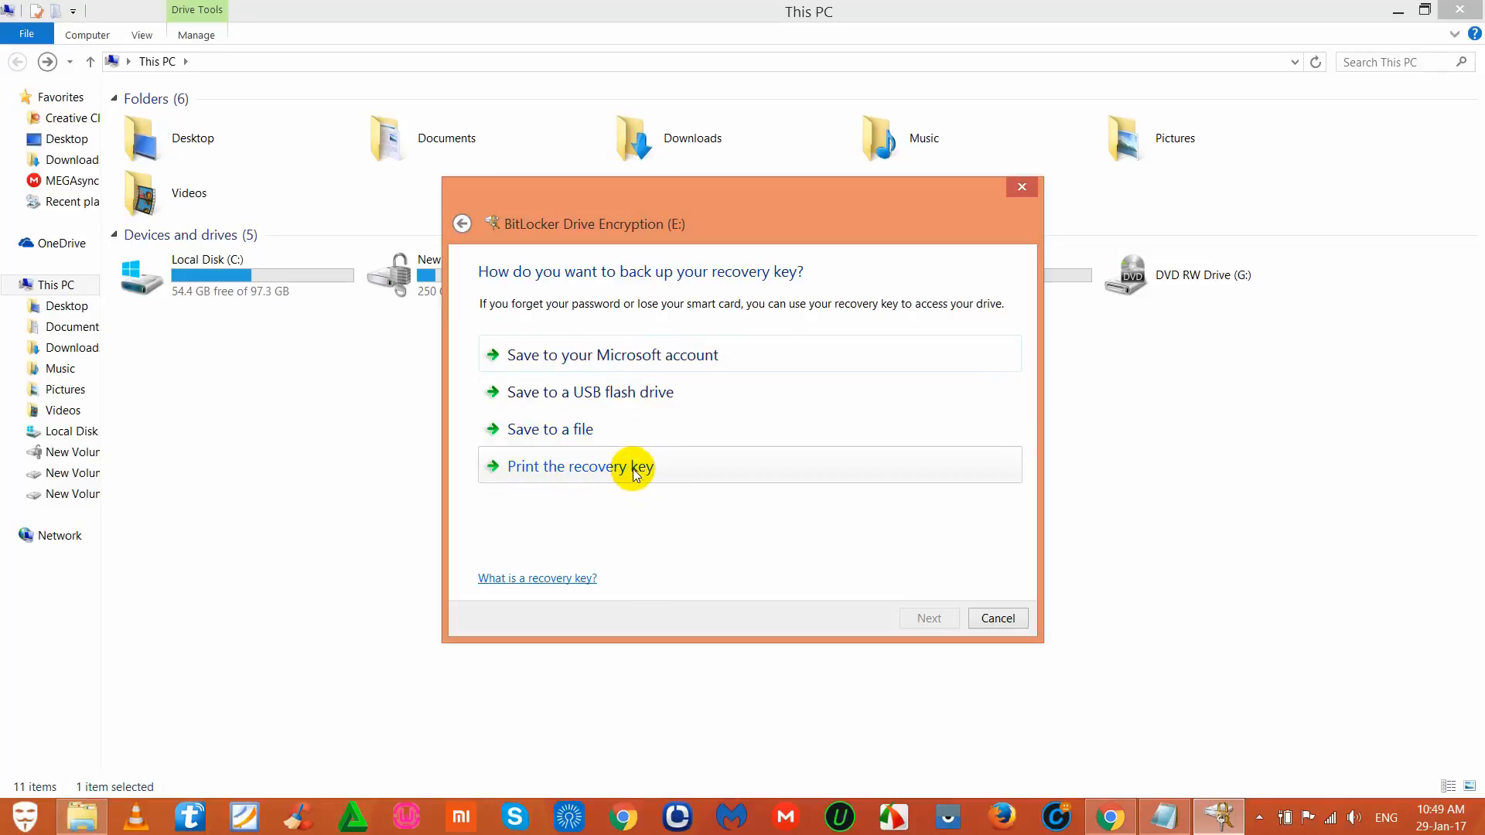
click(574, 435)
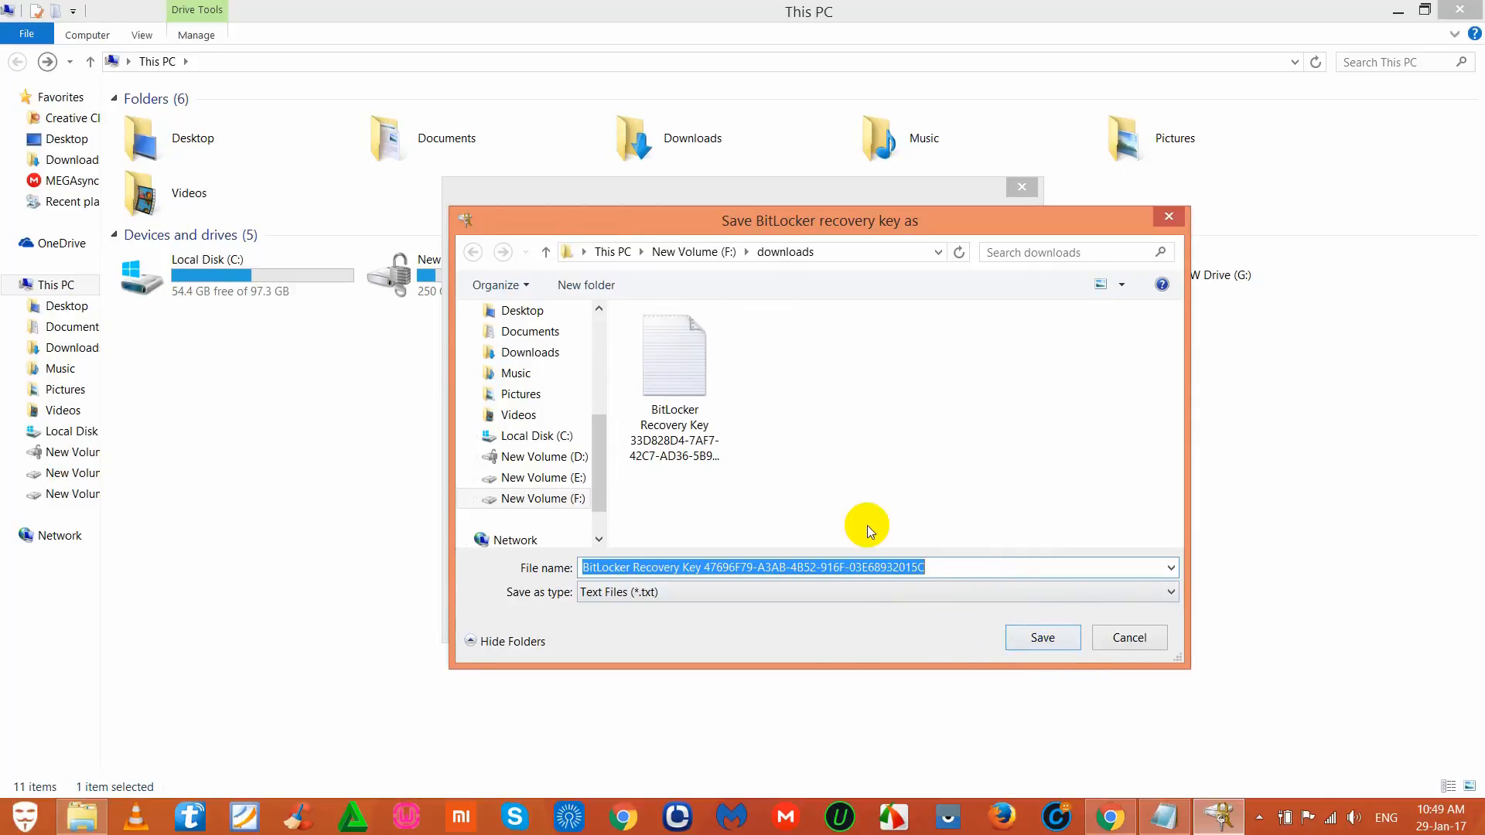
click(562, 486)
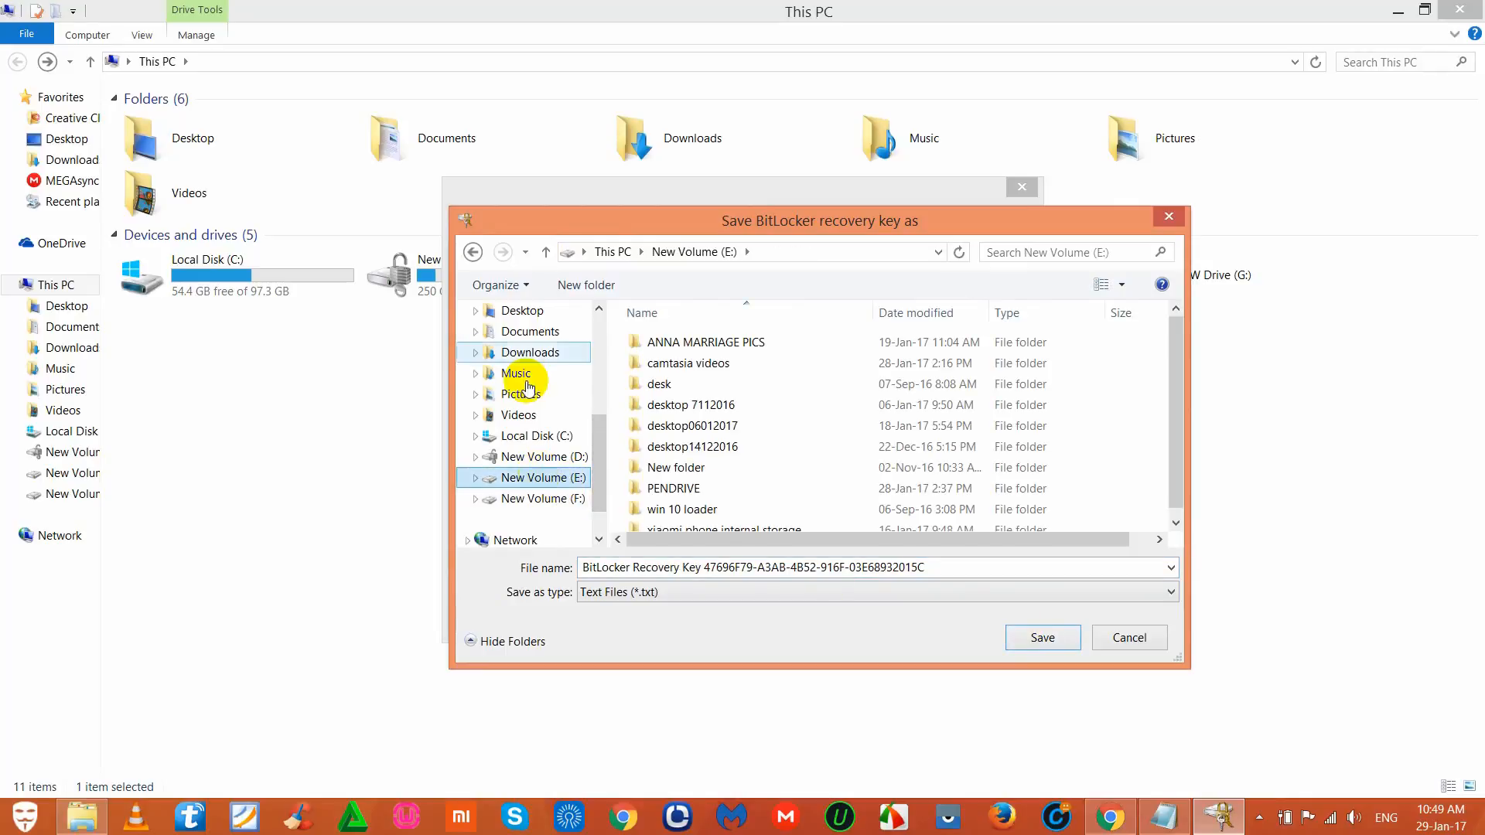
click(569, 285)
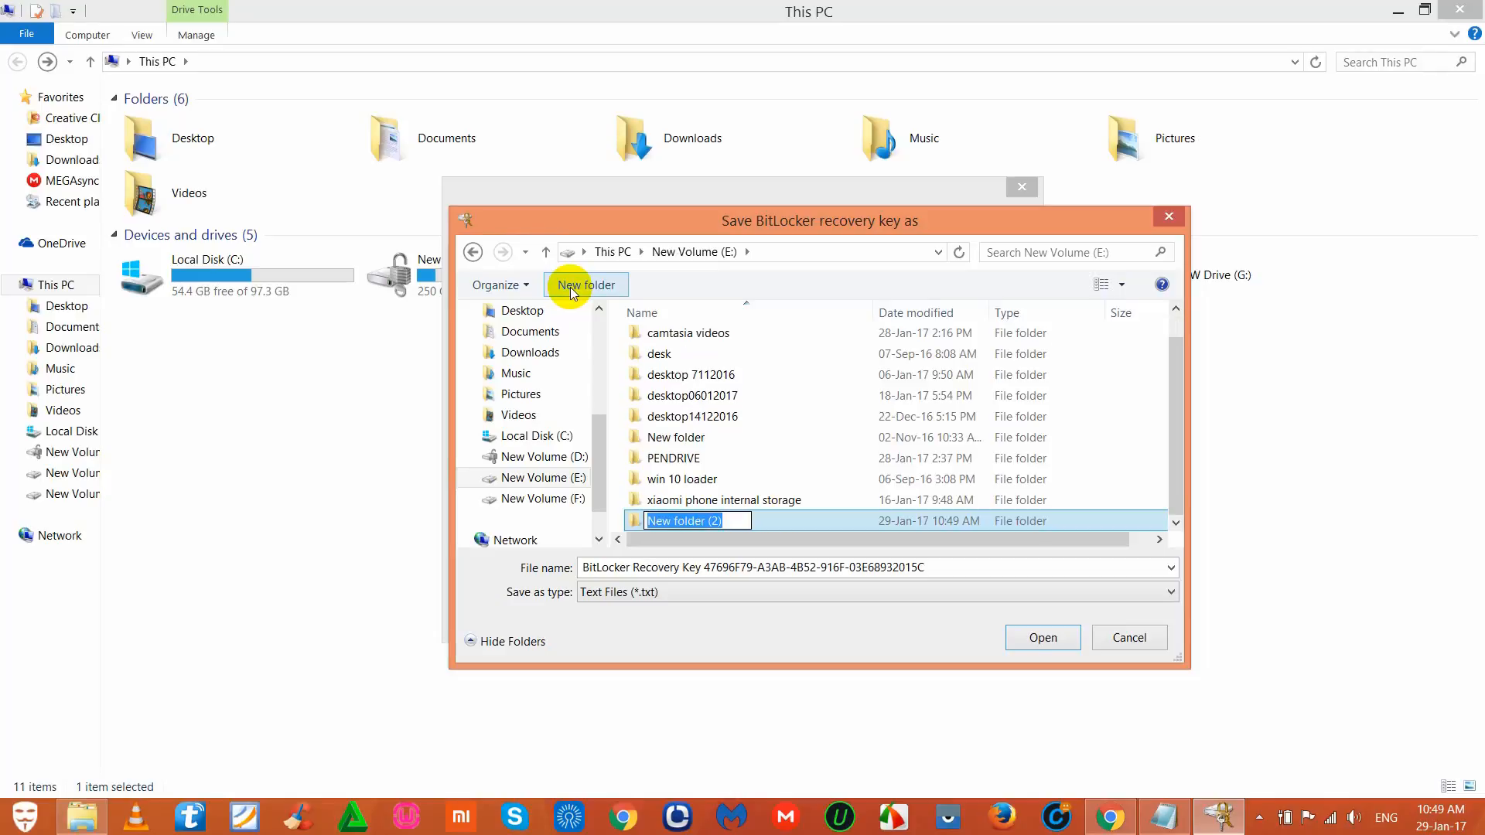
text(bi)
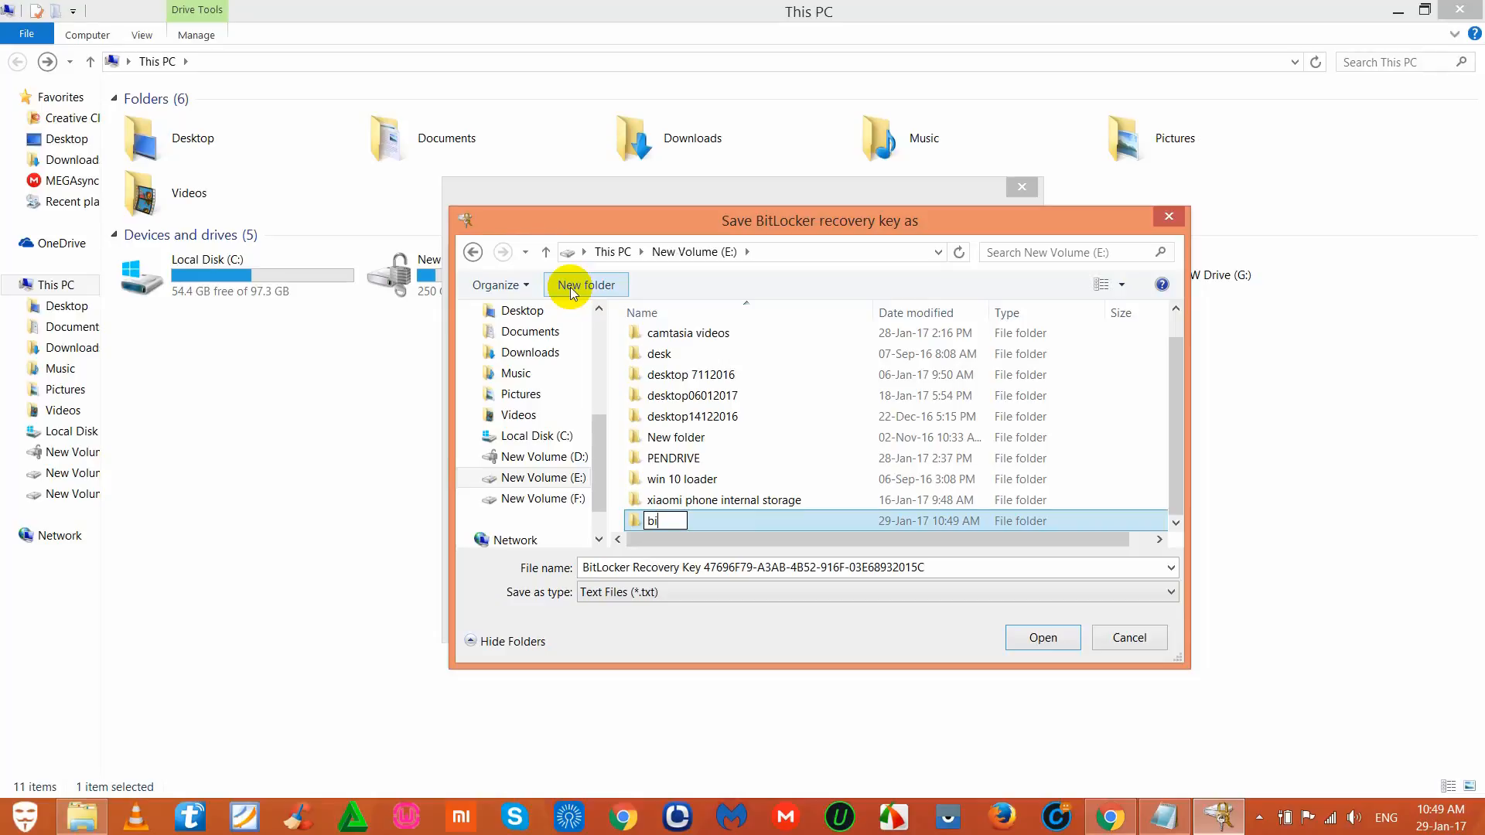
text(tlocker folder)
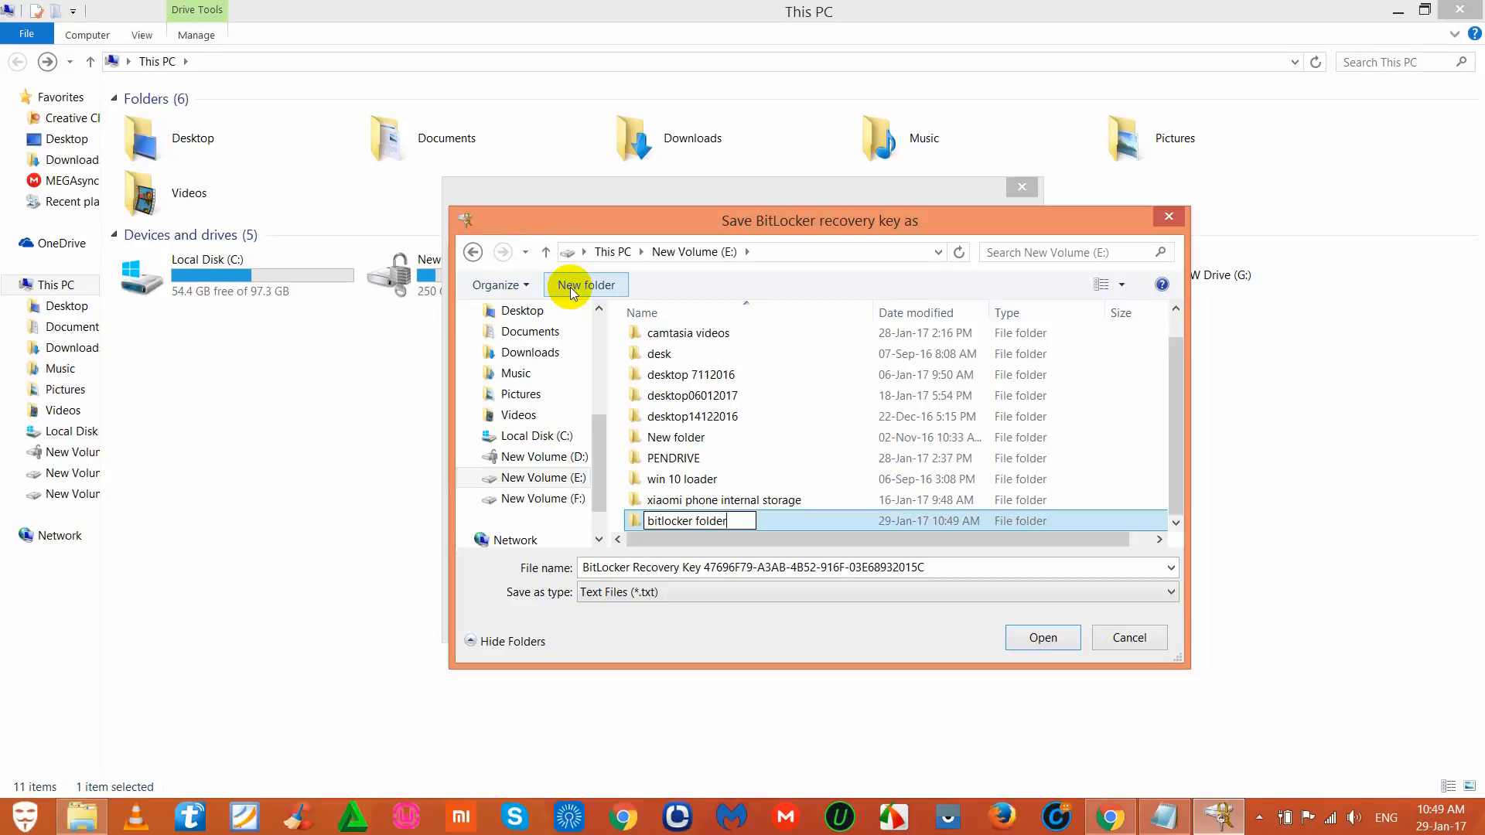
key(Return)
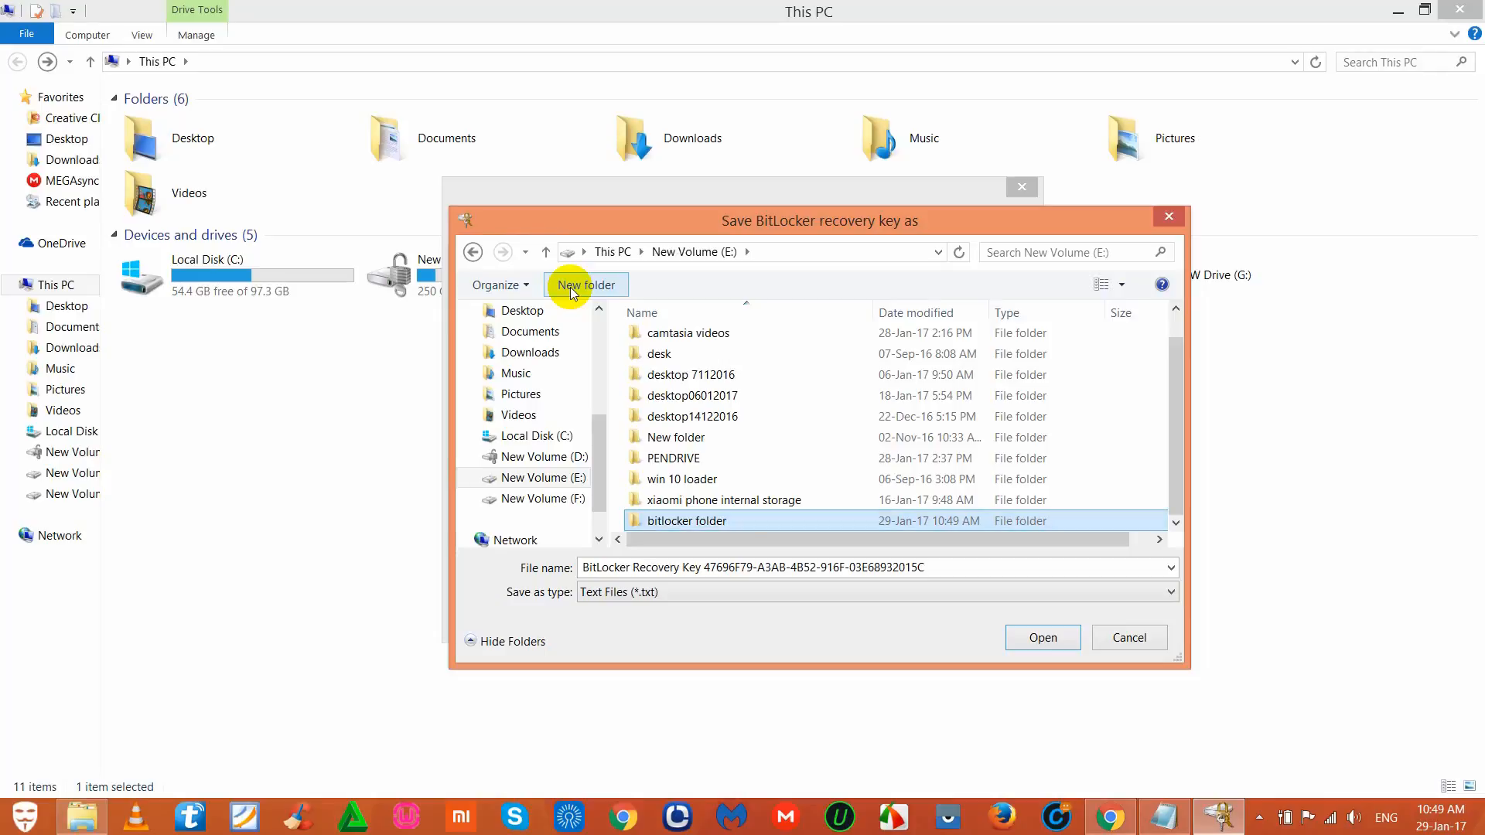
Try to save the recovery key file inside "bitlocker folder" on New Volume (E:)
double_click(673, 522)
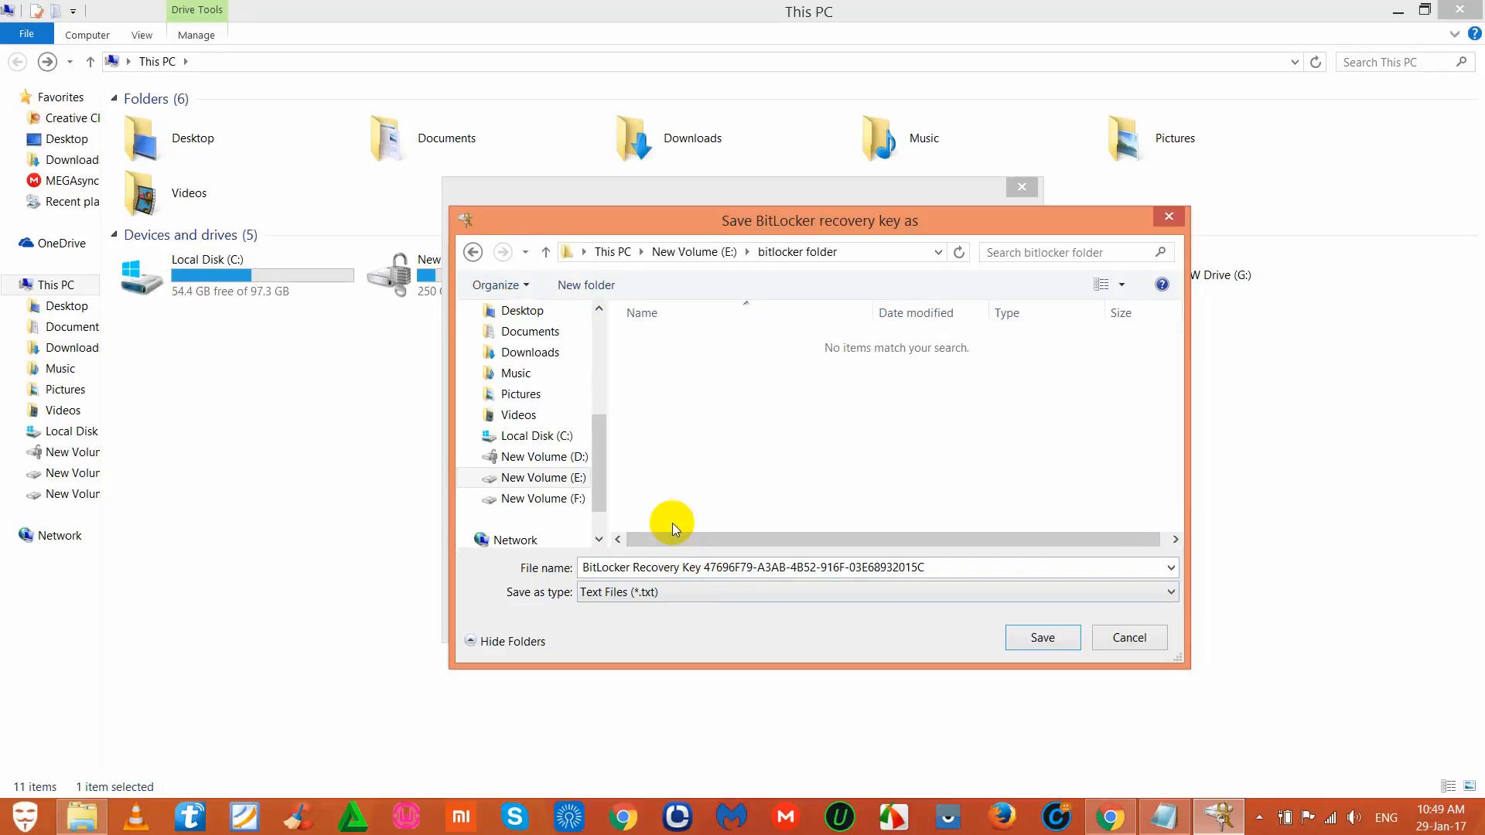
click(1037, 637)
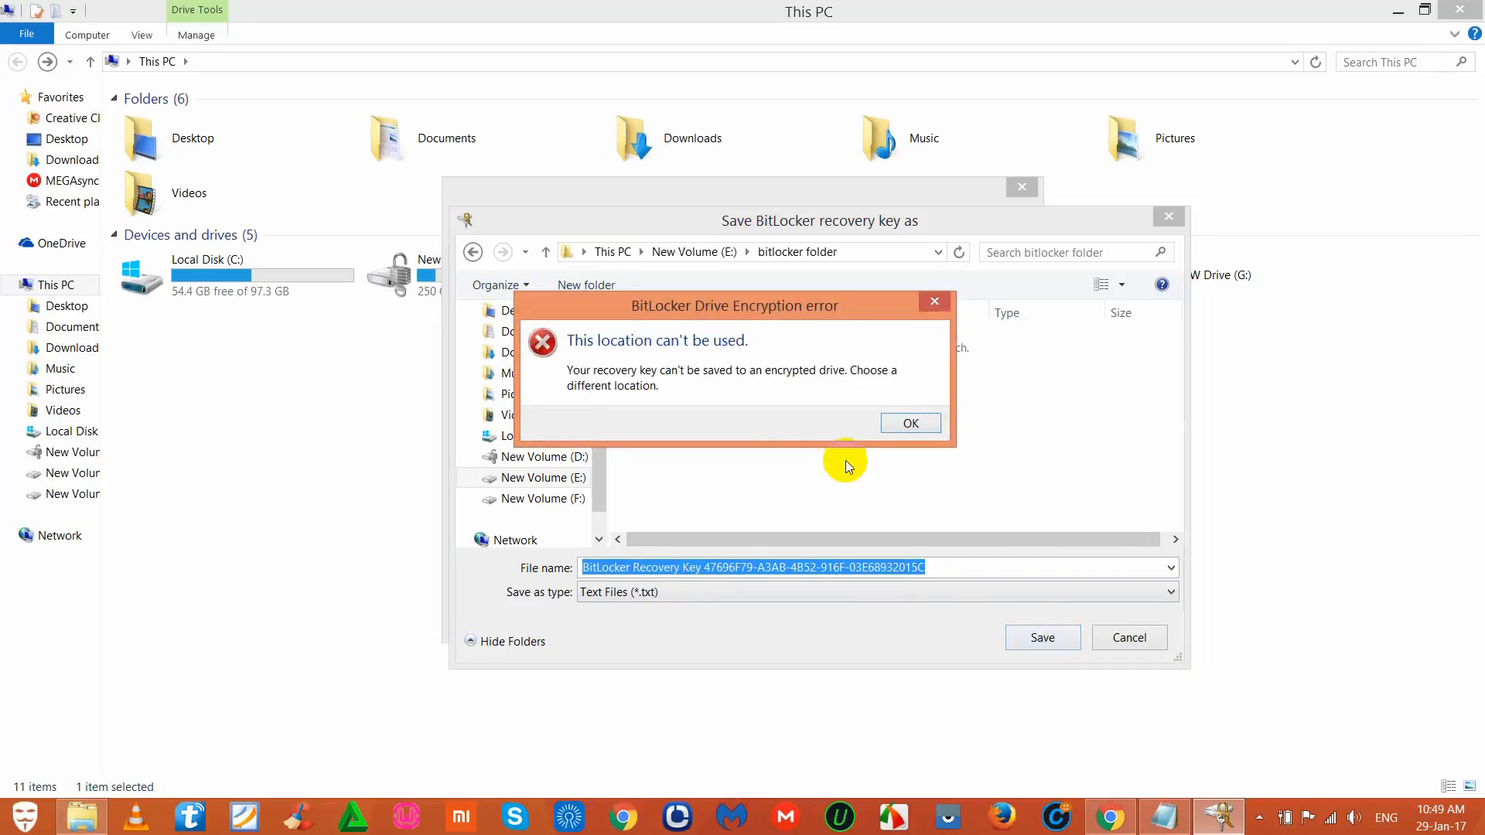
click(908, 423)
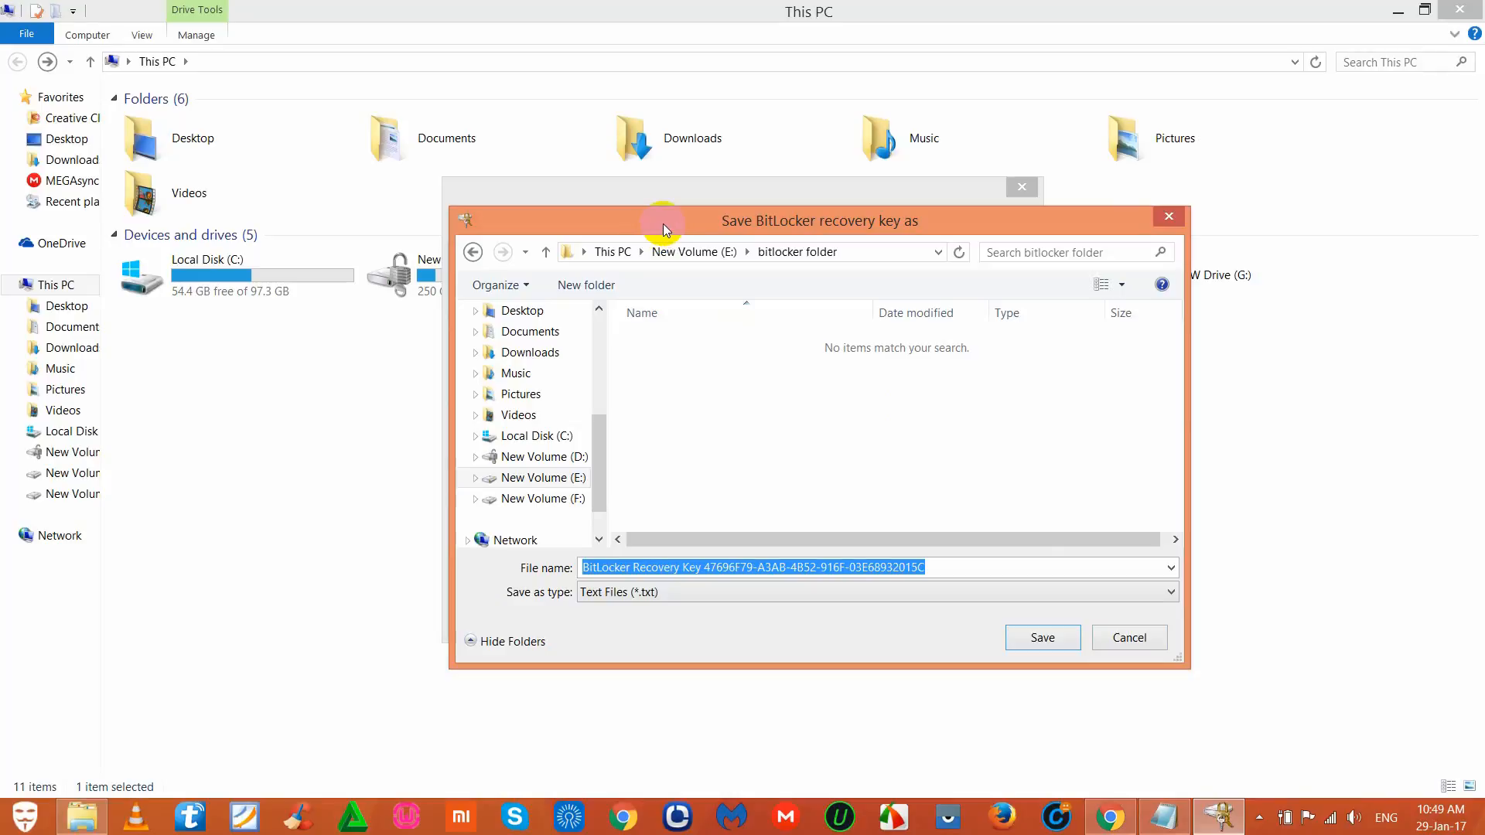
Save the recovery key file in the downloads folder on New Volume (F:), agreeing to keep it on this PC
click(551, 501)
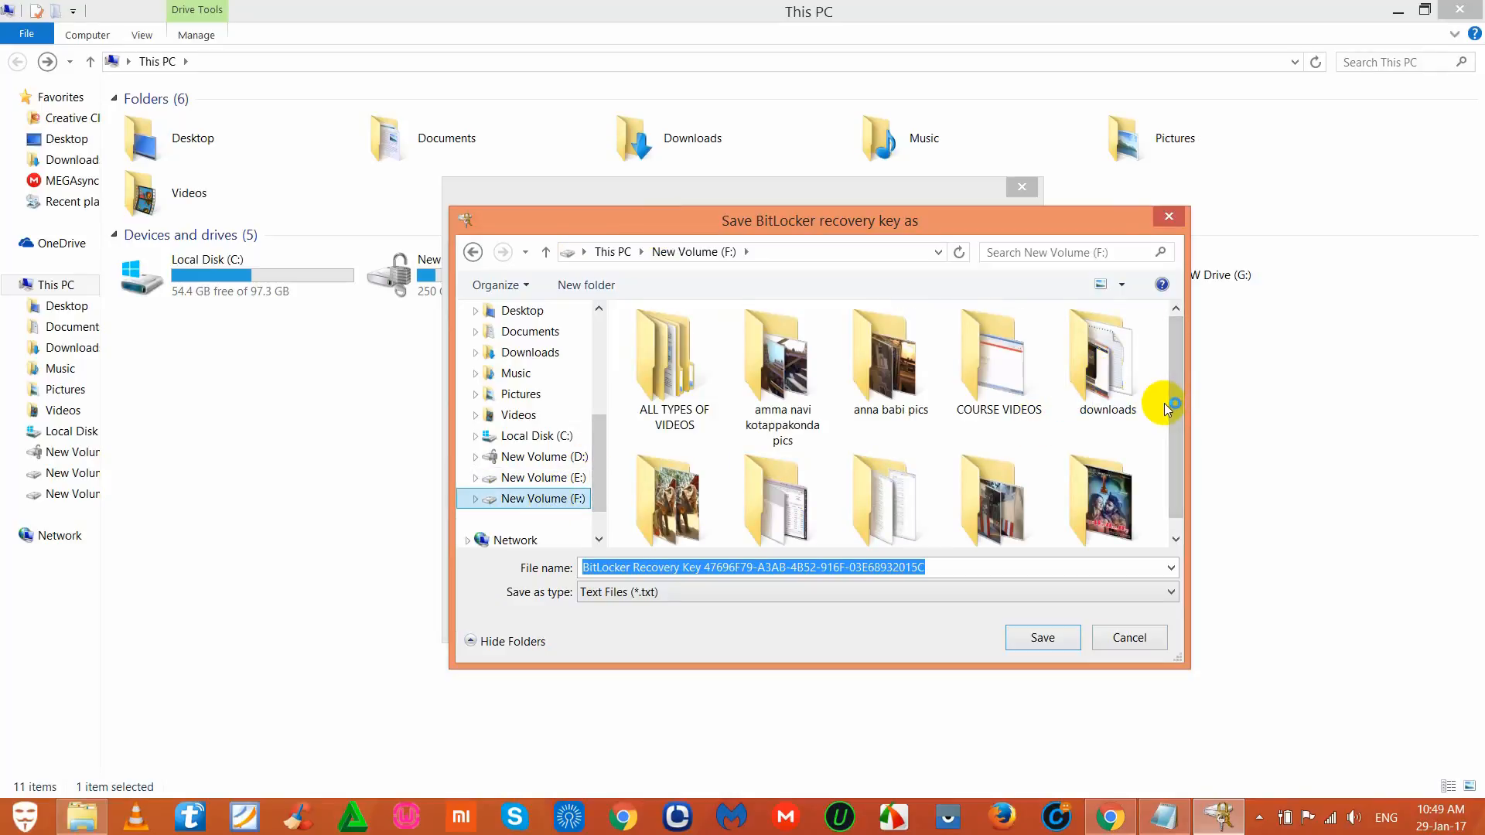
drag(1169, 411, 1178, 431)
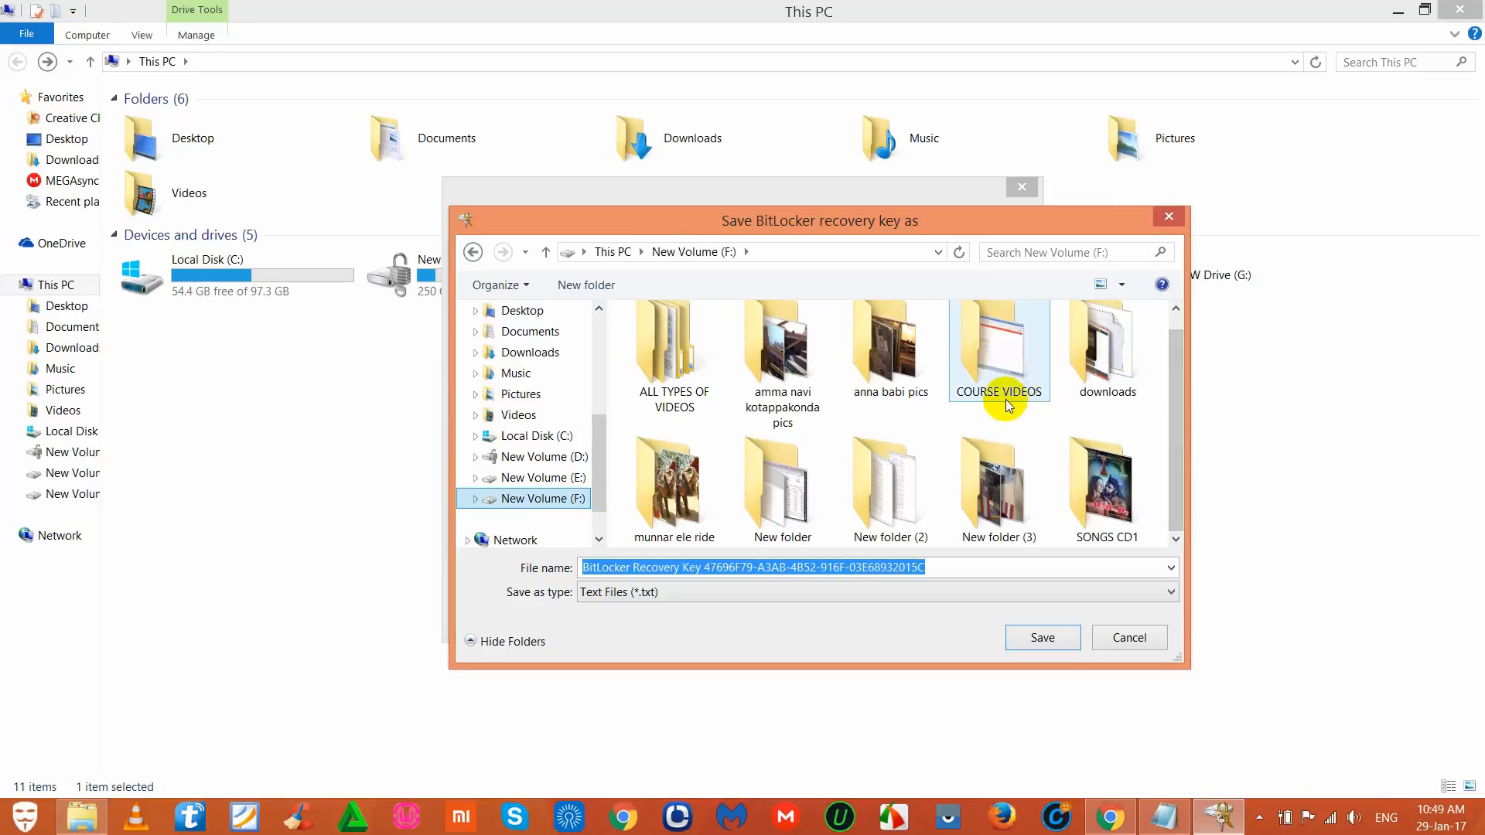
click(1081, 378)
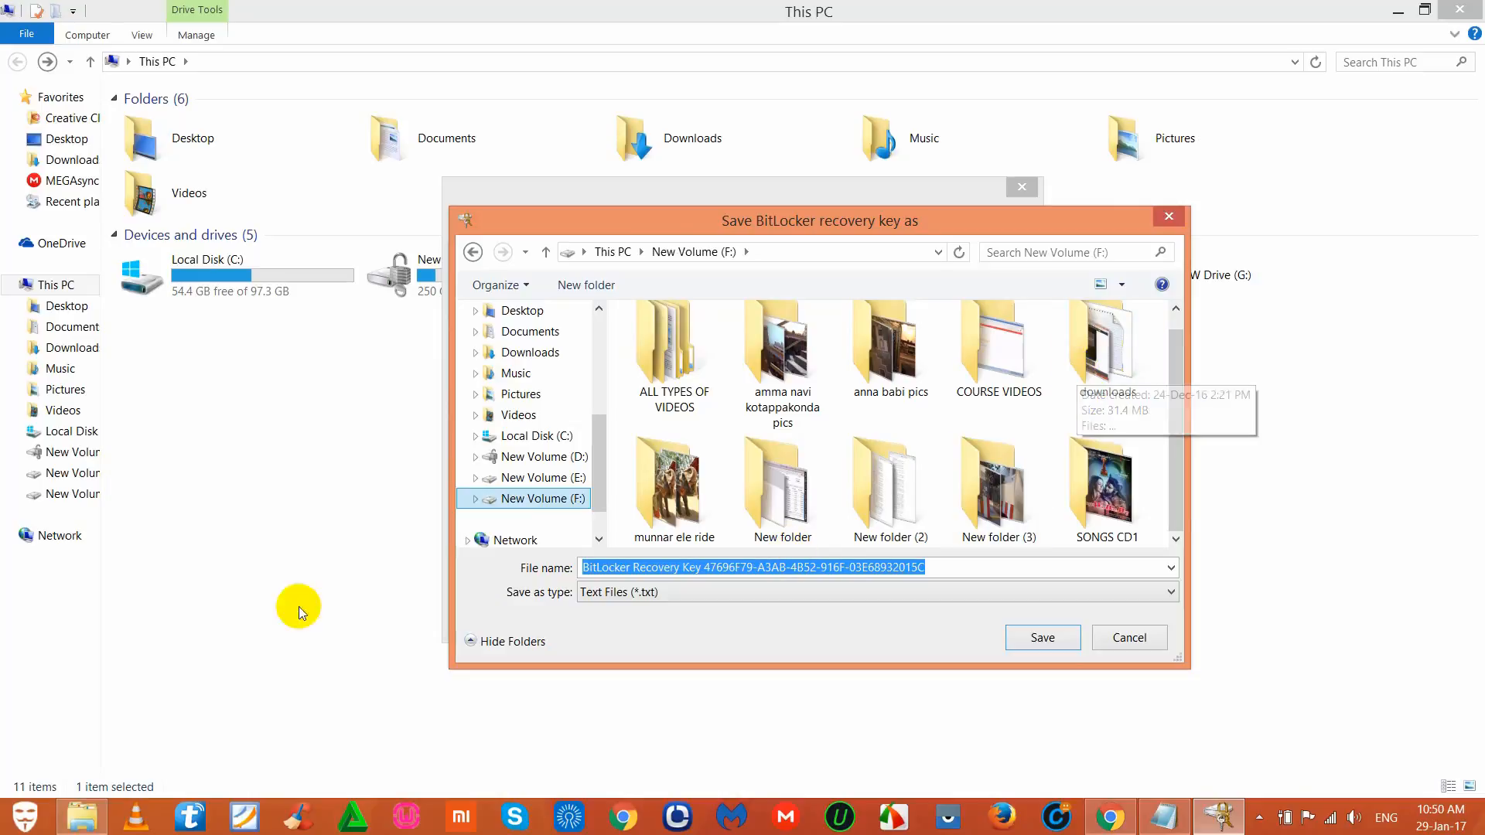
double_click(1124, 373)
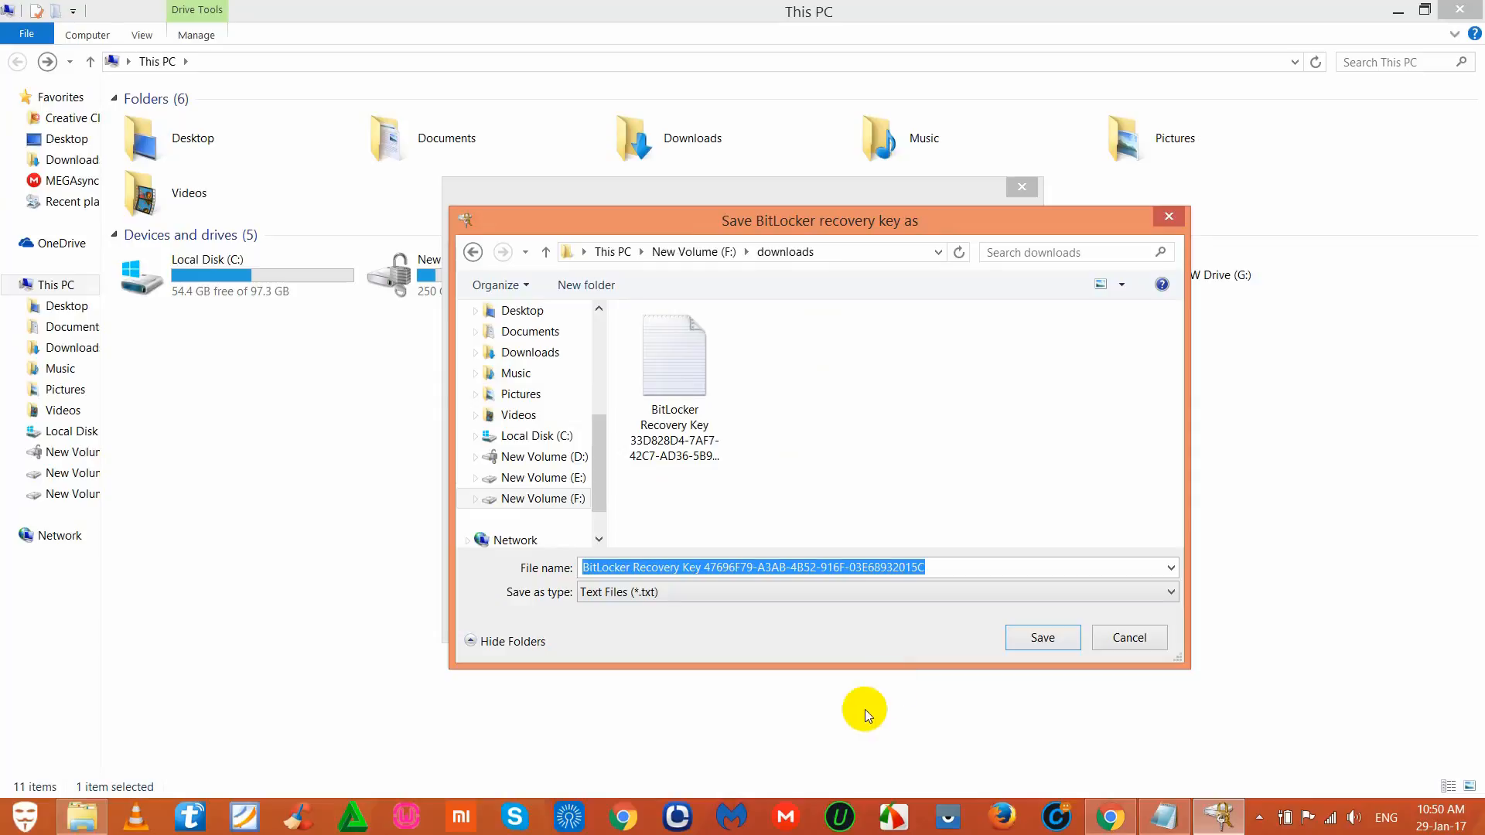
click(1039, 636)
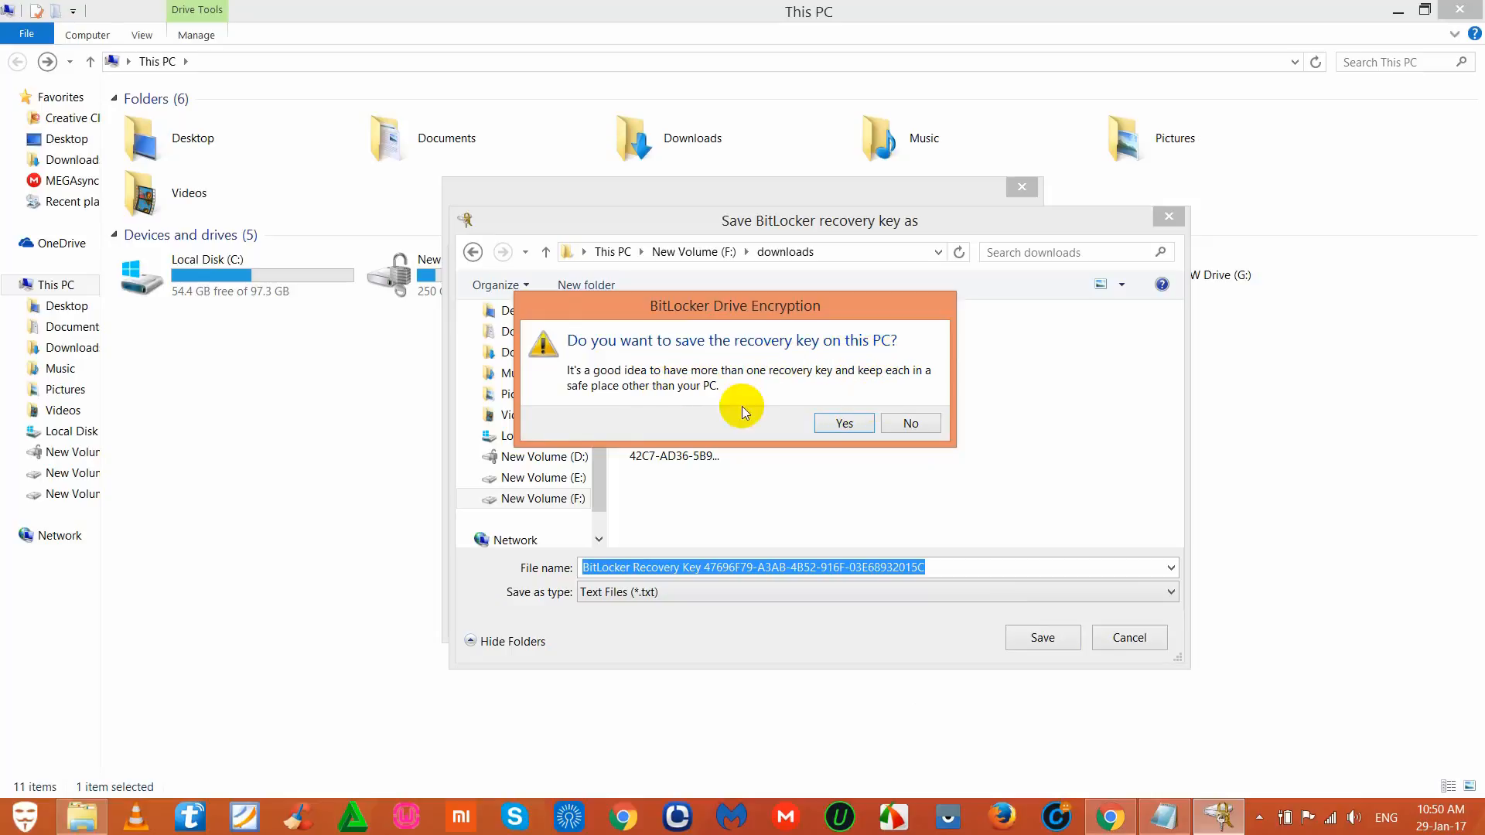
click(832, 426)
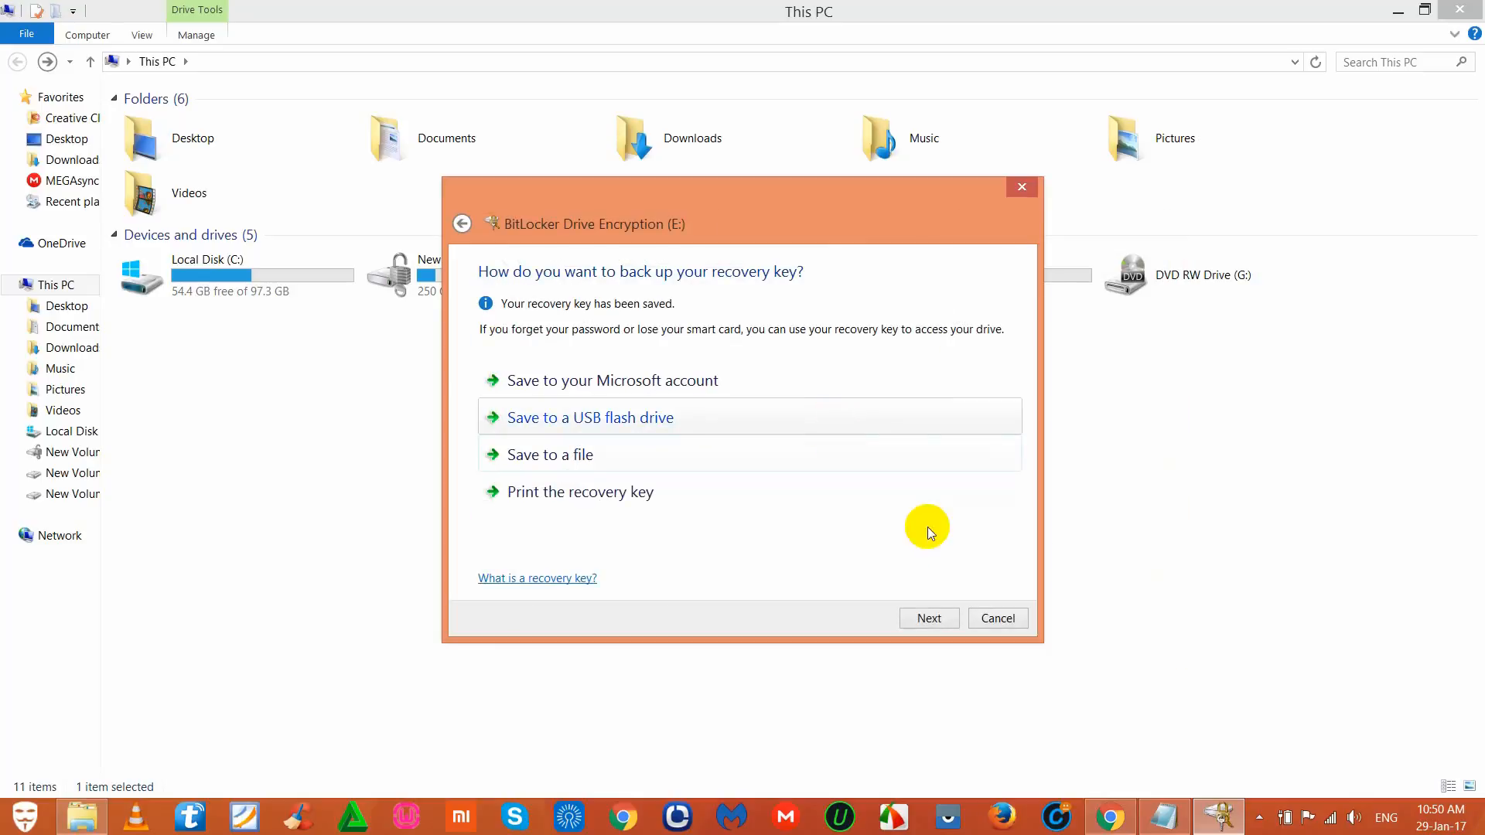
Keep the option to encrypt used disk space only and start encrypting drive E:
click(921, 619)
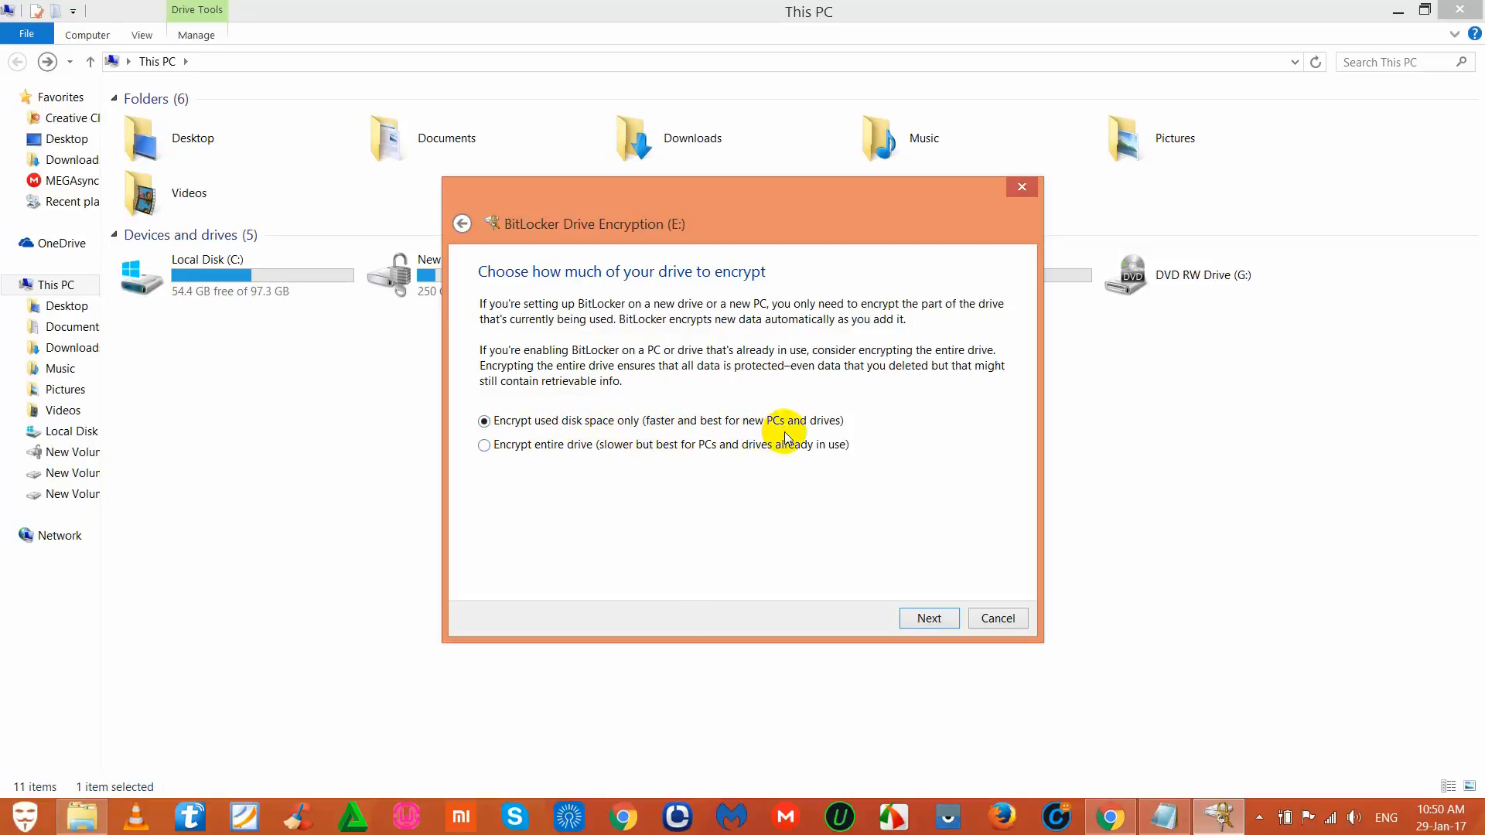
click(928, 621)
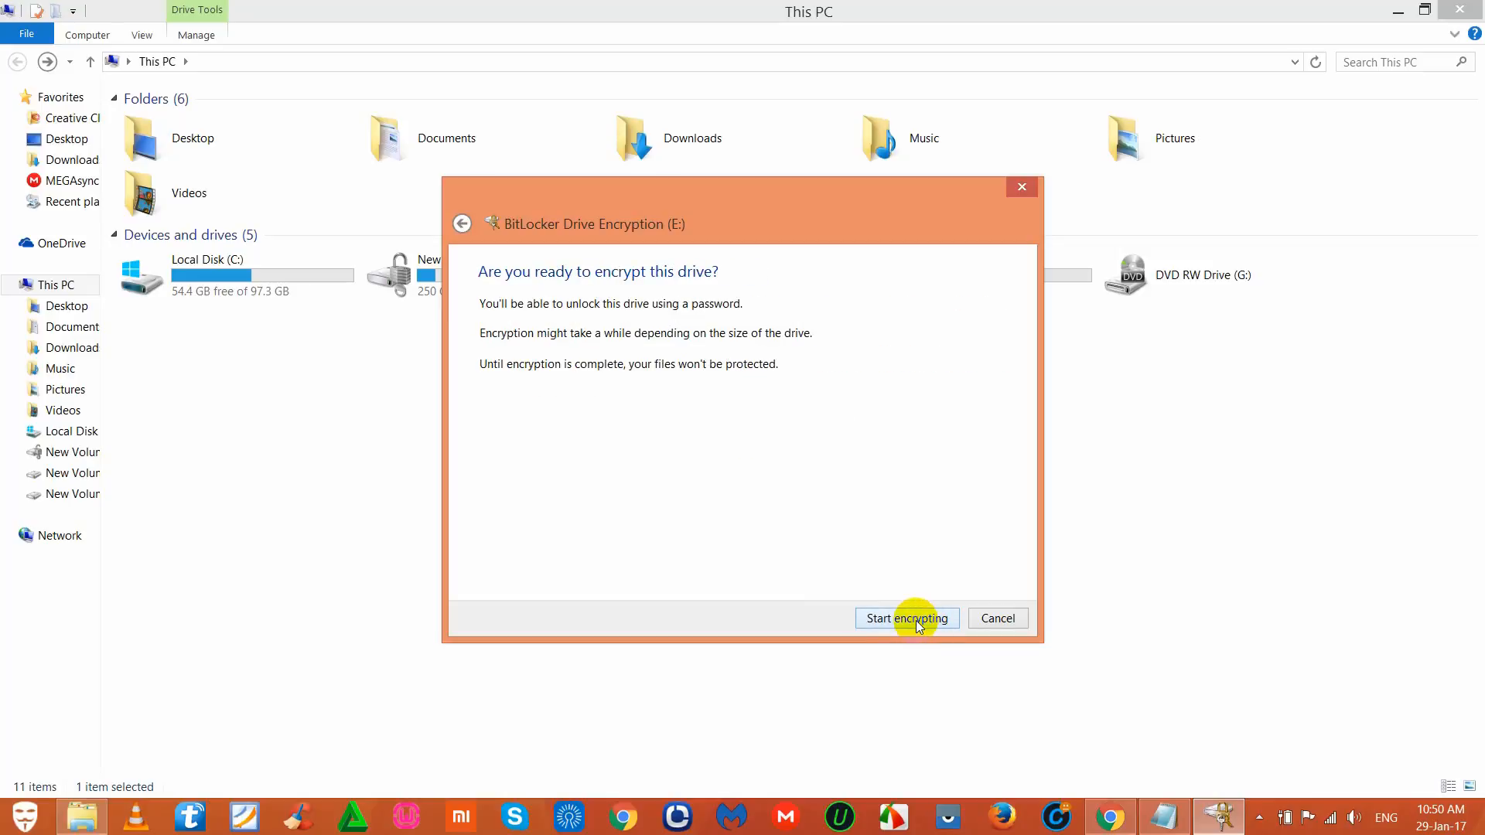
click(919, 621)
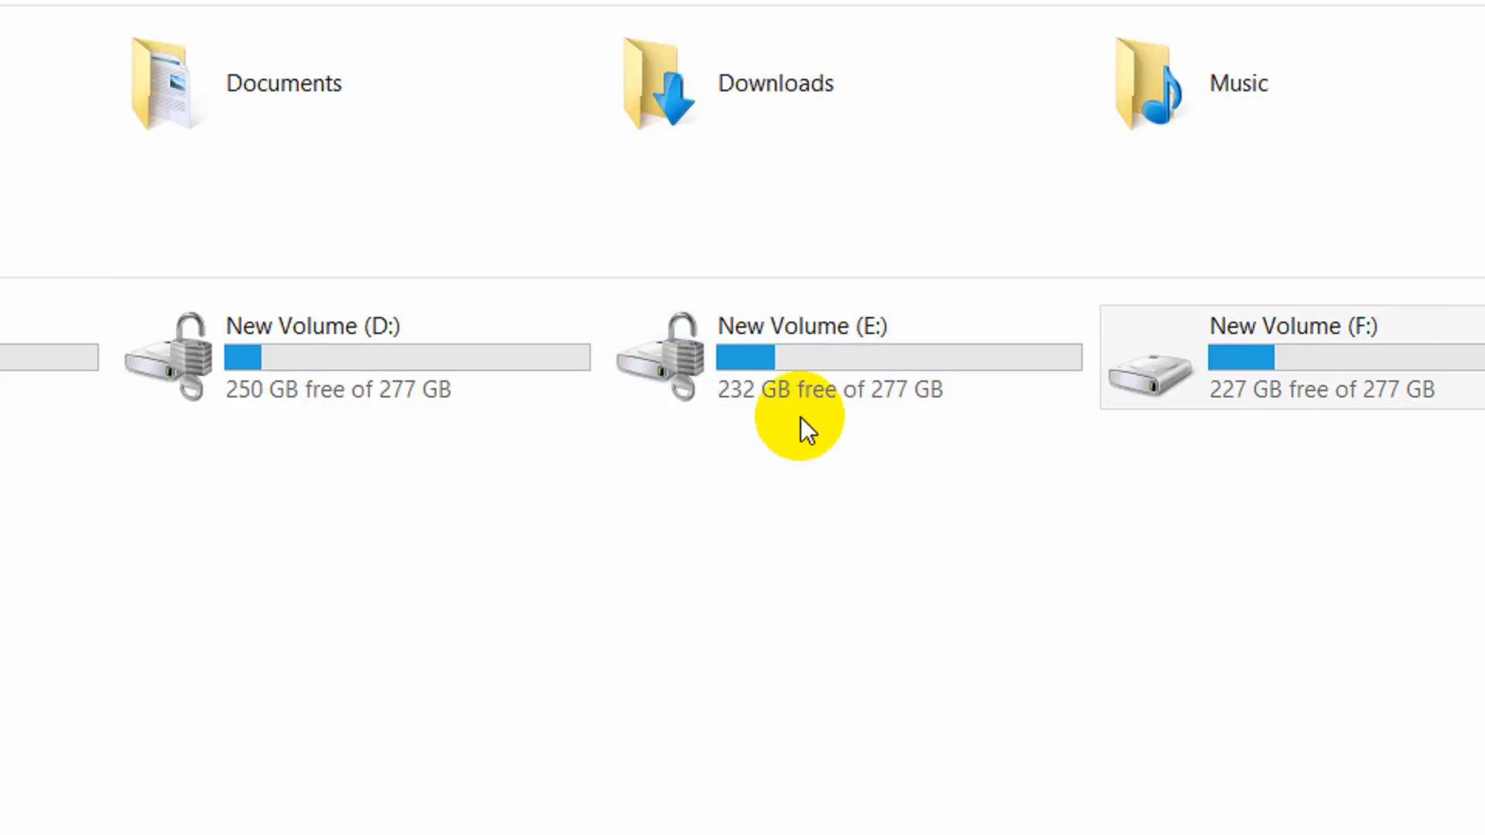
Open the New Volume (E:) drive
double_click(745, 377)
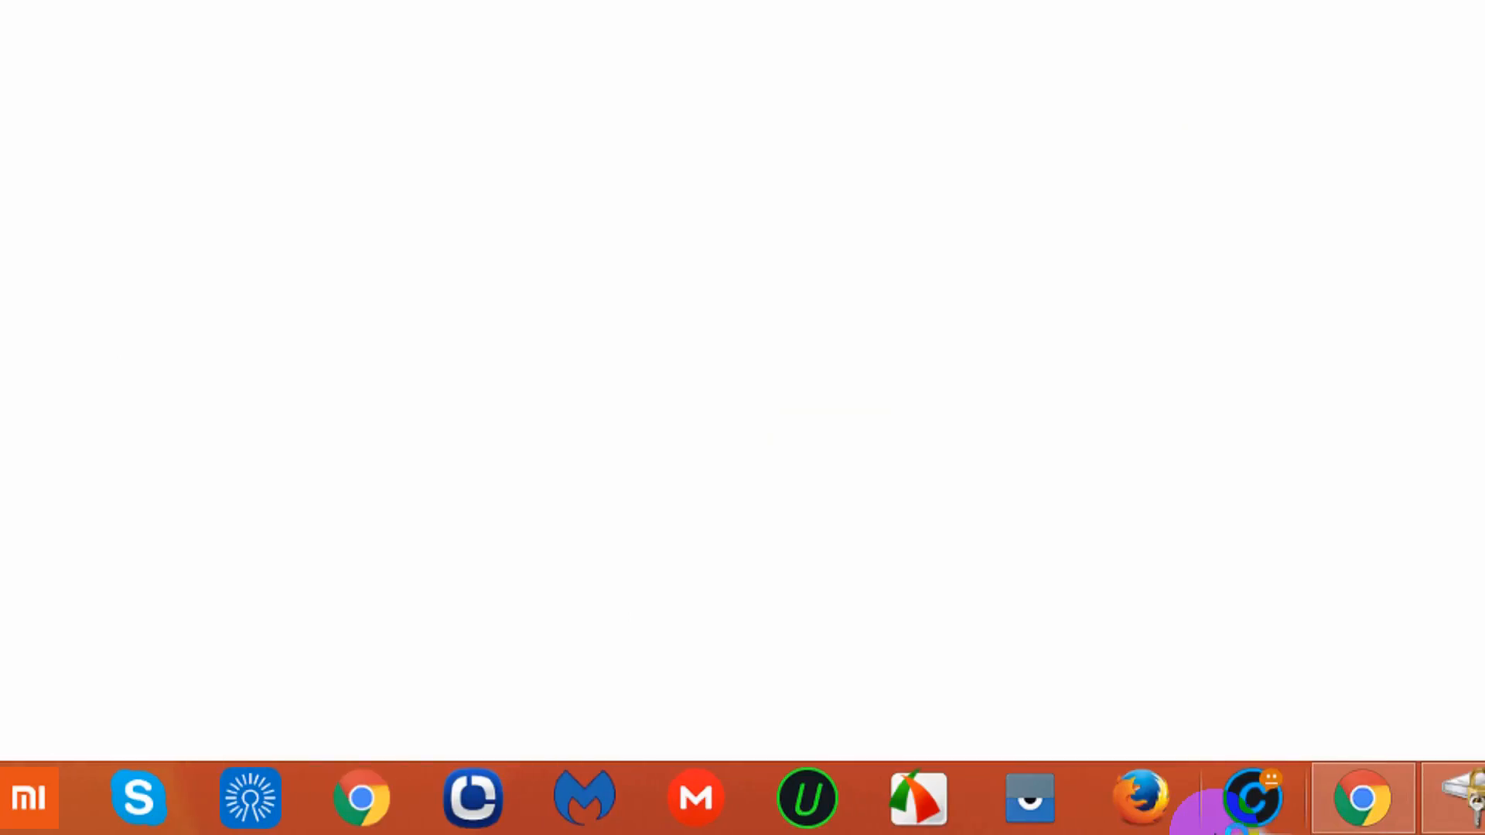